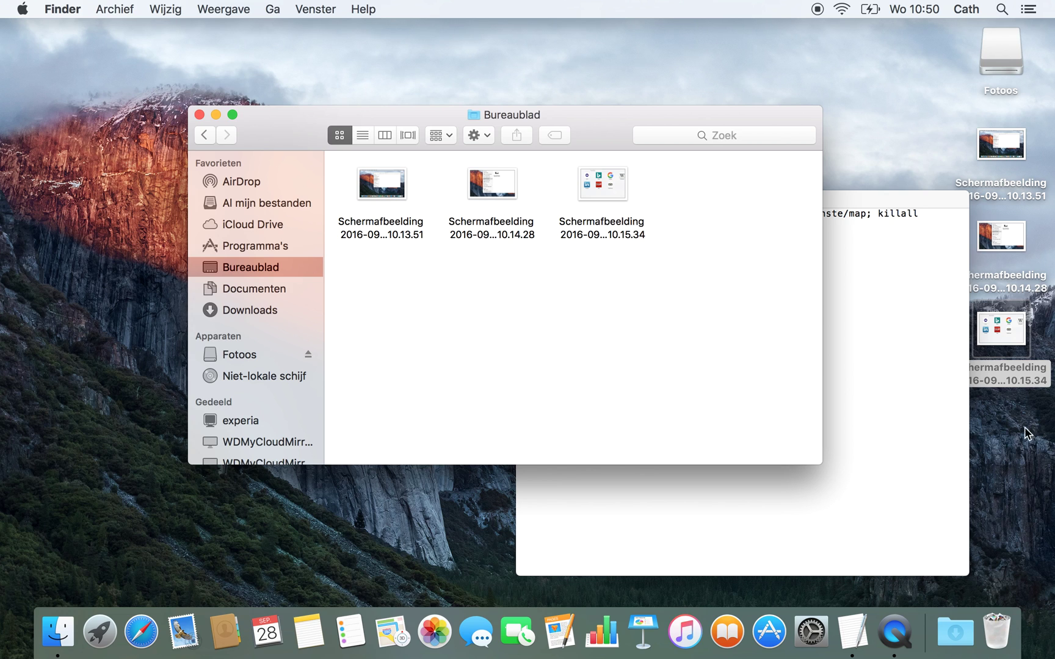
- Copy the location path from the info of the desktop screenshot ending in 10.15.34 into the text document below the command
{"action": "left_click", "coordinate": [913, 365]}
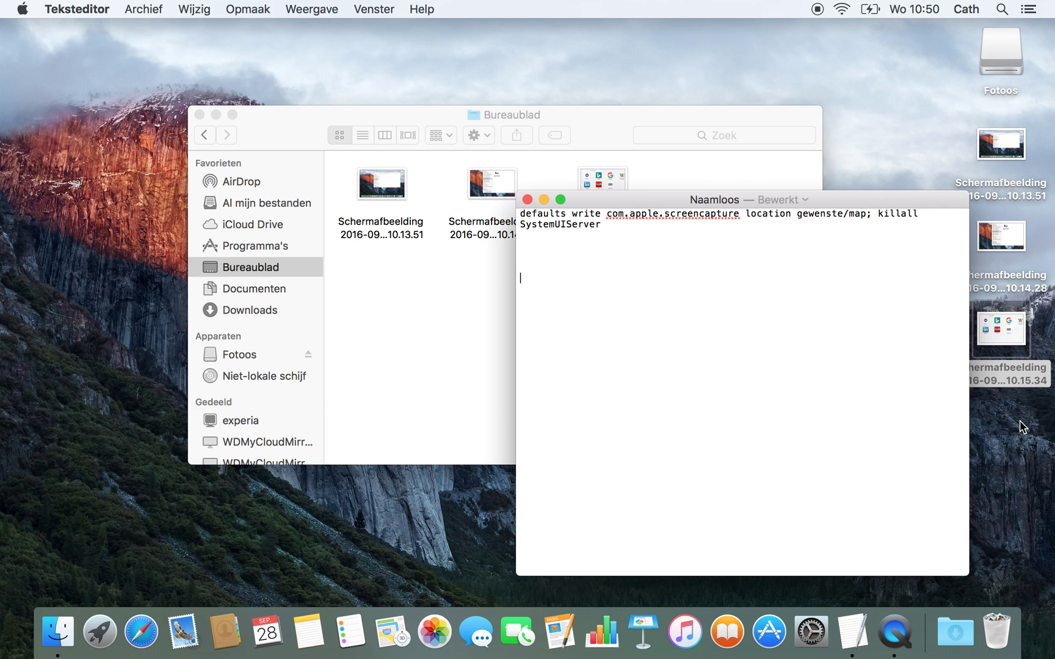
{"action": "left_click", "coordinate": [1005, 325]}
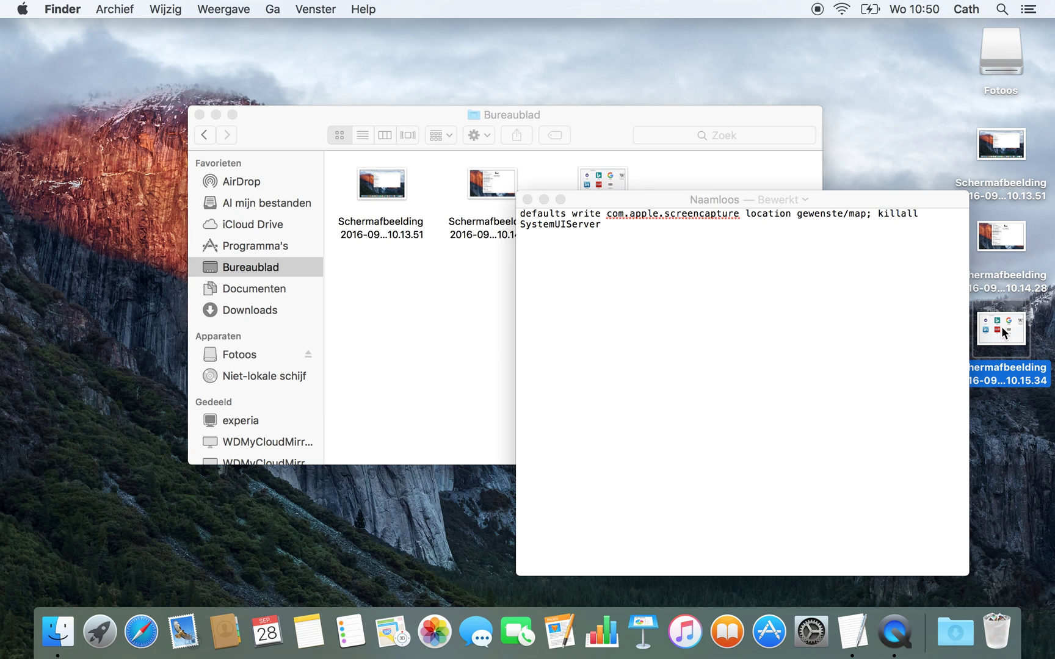
{"action": "key", "text": "super+i"}
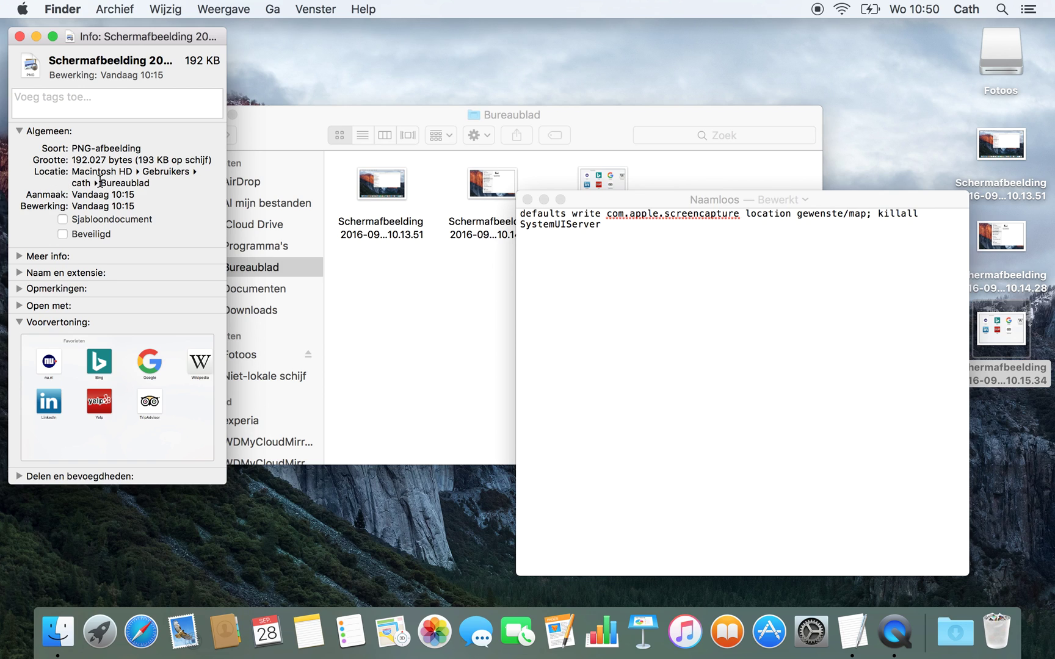
{"action": "left_click_drag", "start_coordinate": [150, 182], "coordinate": [72, 173]}
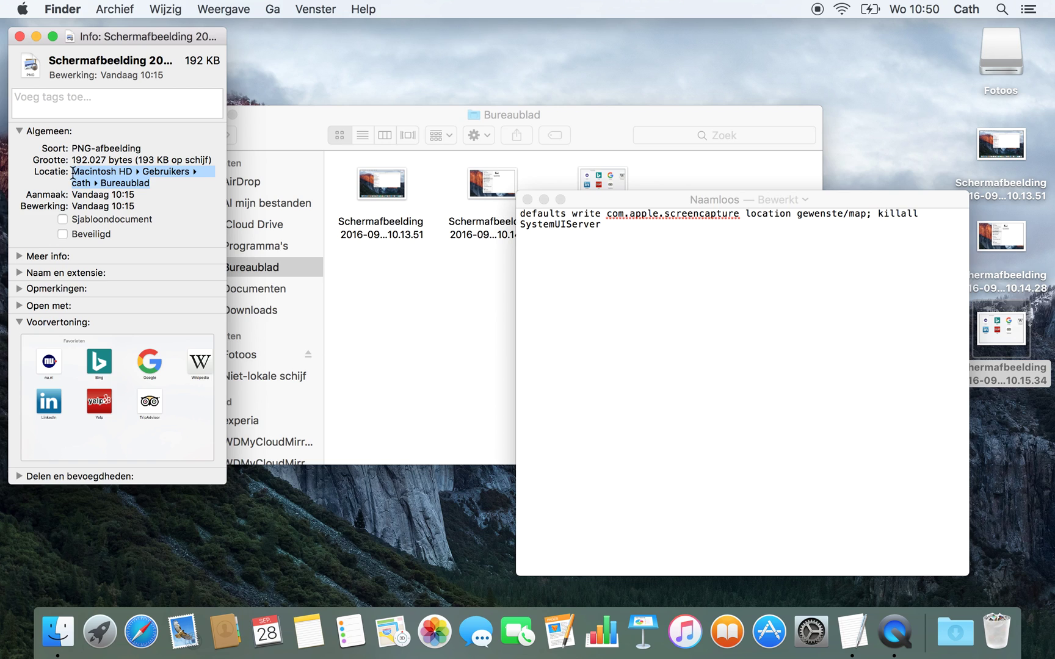
{"action": "key", "text": "super+c"}
{"action": "left_click", "coordinate": [623, 314]}
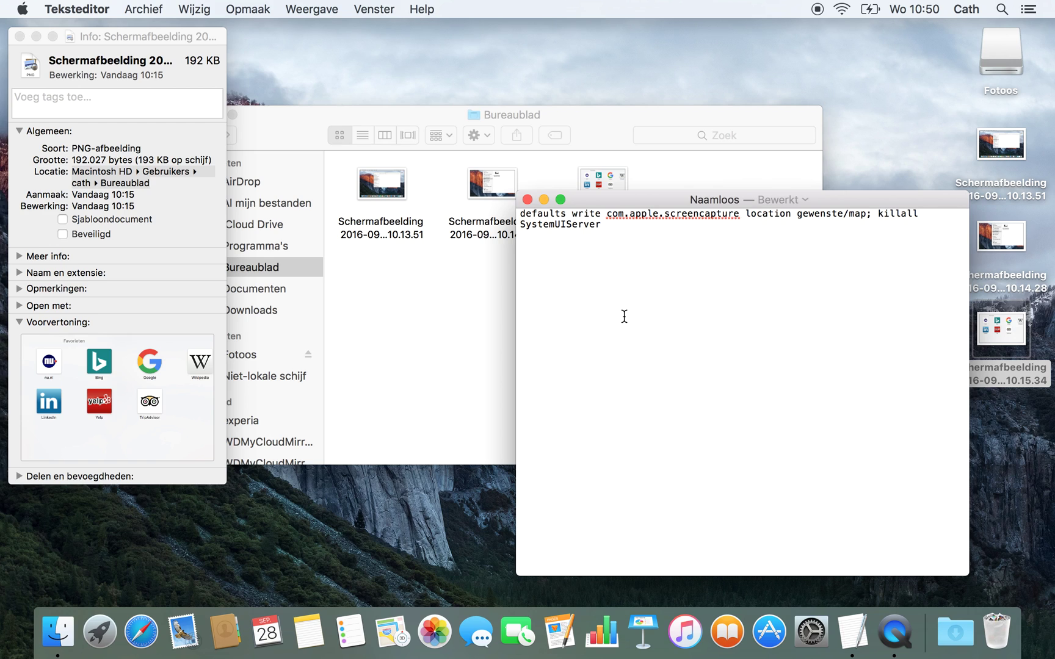
{"action": "key", "text": "super+v"}
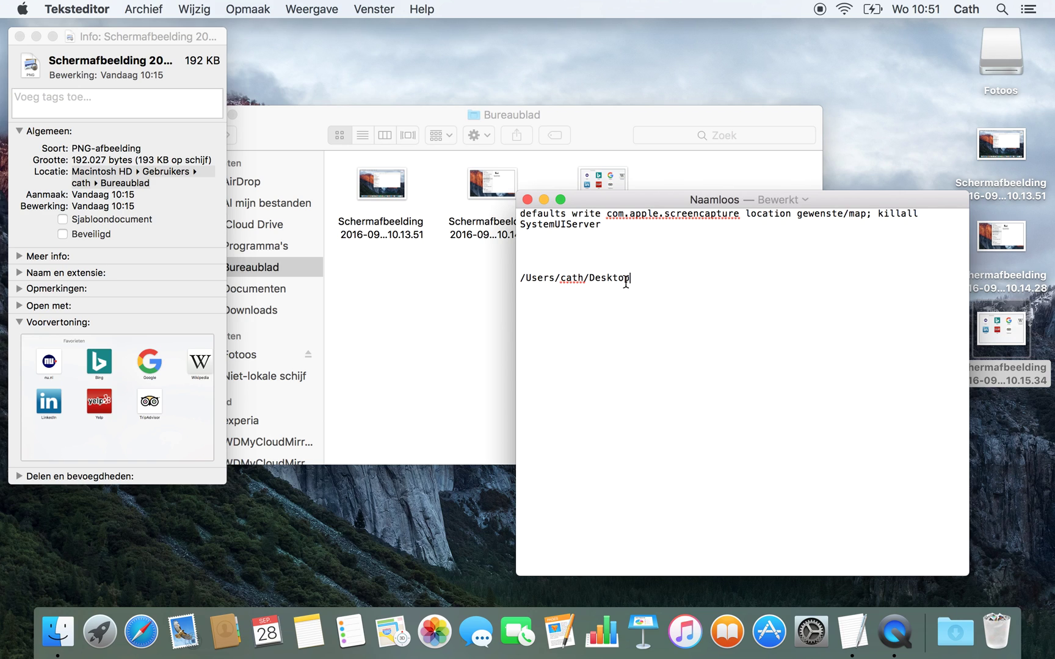
- Create a new folder named "screenshots" on the desktop
{"action": "left_click", "coordinate": [1008, 458]}
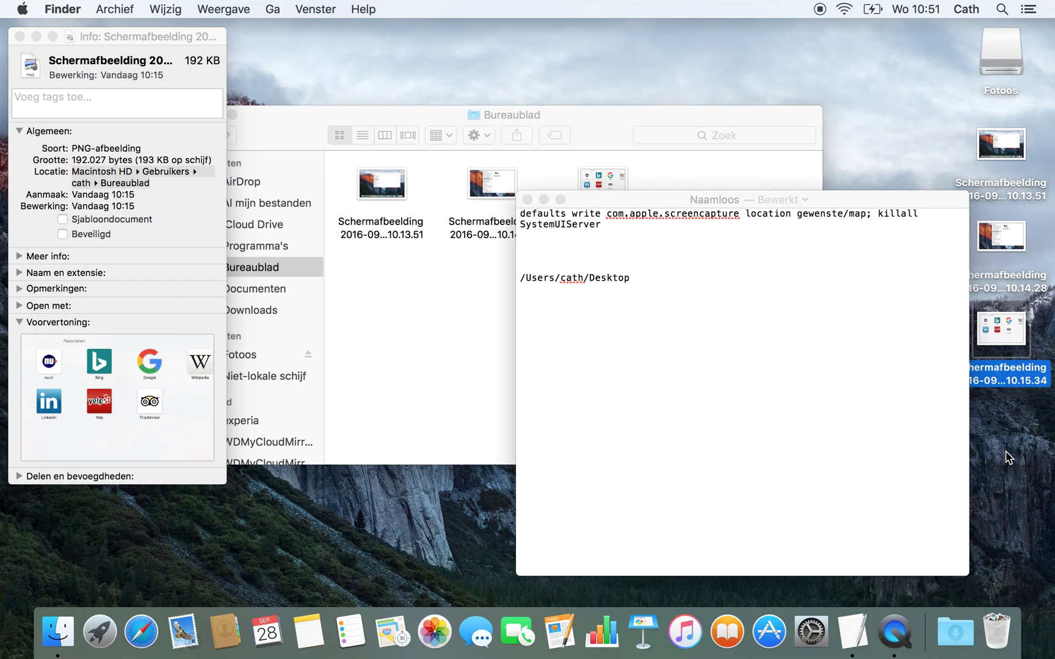
{"action": "left_click", "coordinate": [1009, 458]}
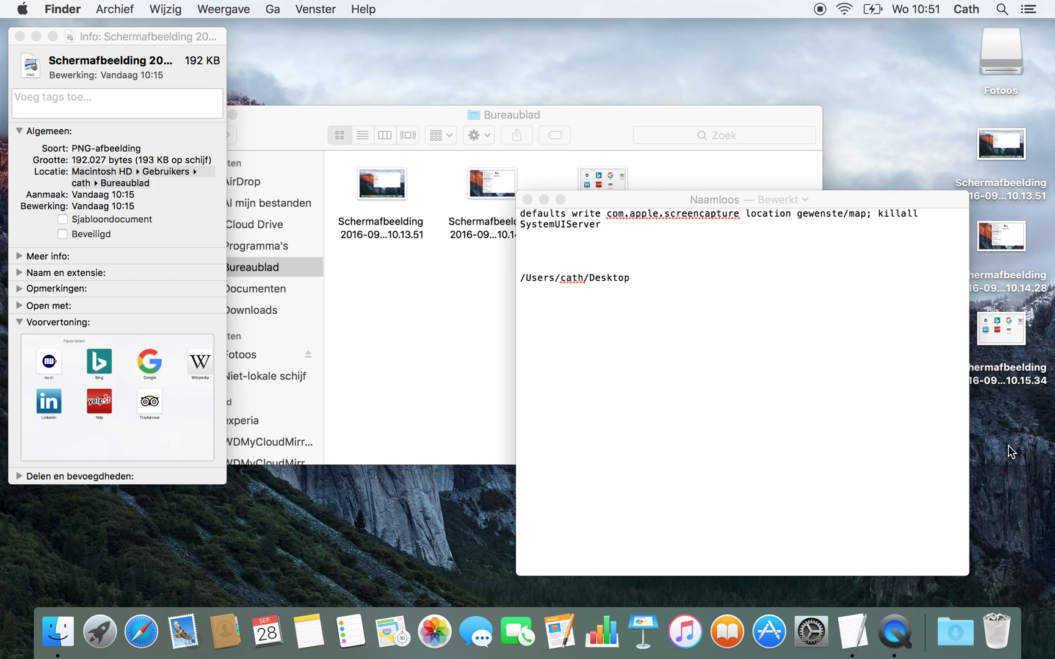
{"action": "right_click", "coordinate": [1001, 445]}
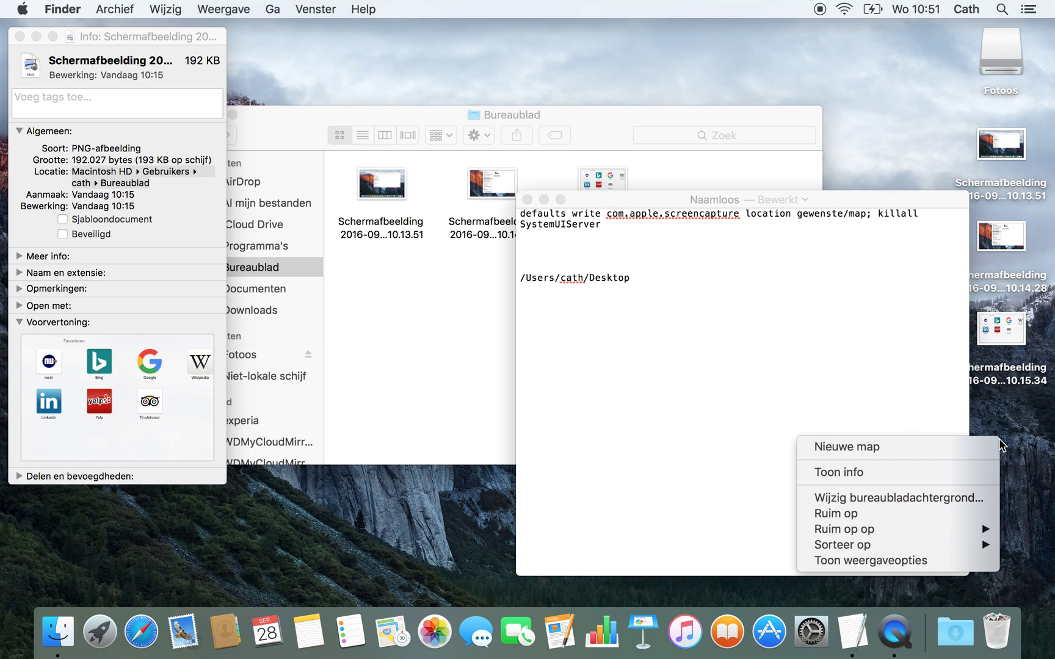
{"action": "left_click", "coordinate": [892, 447]}
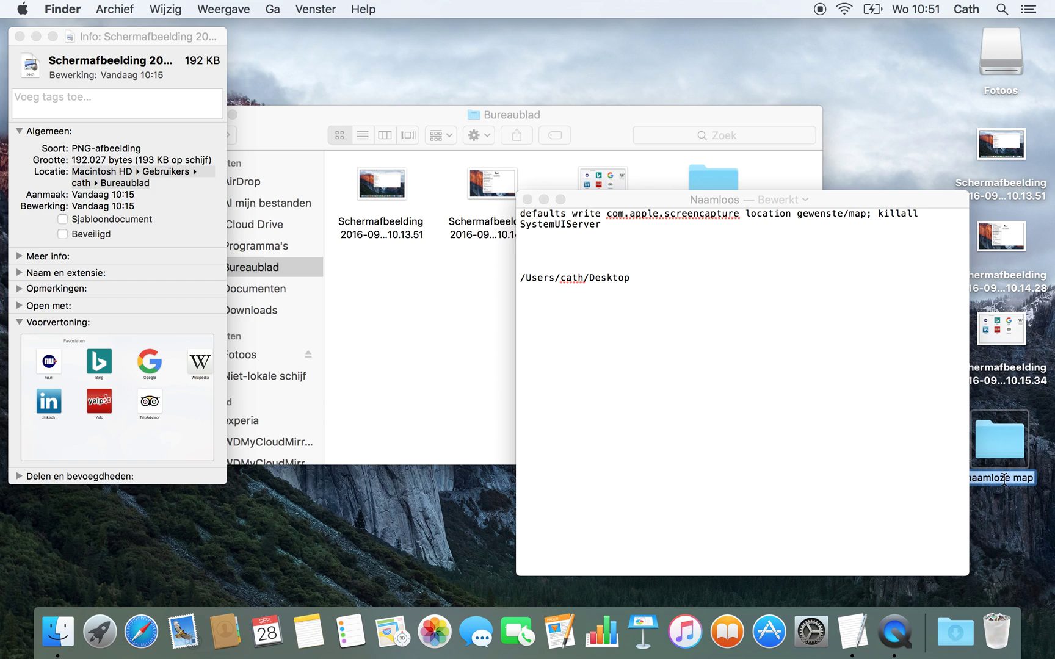
{"action": "type", "text": "scr"}
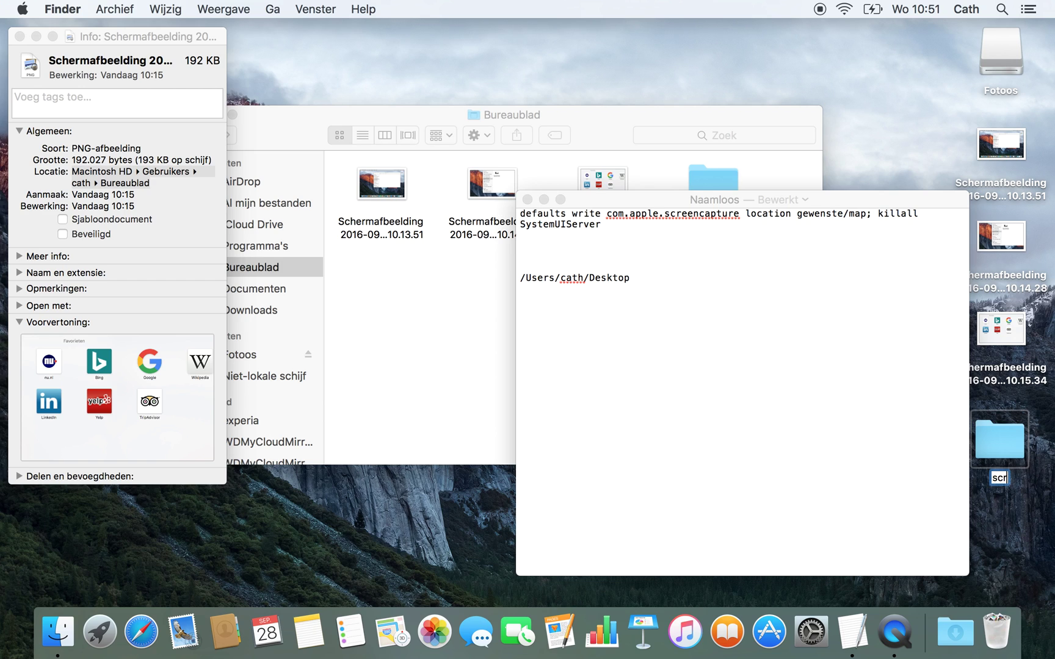
{"action": "type", "text": "eenshots"}
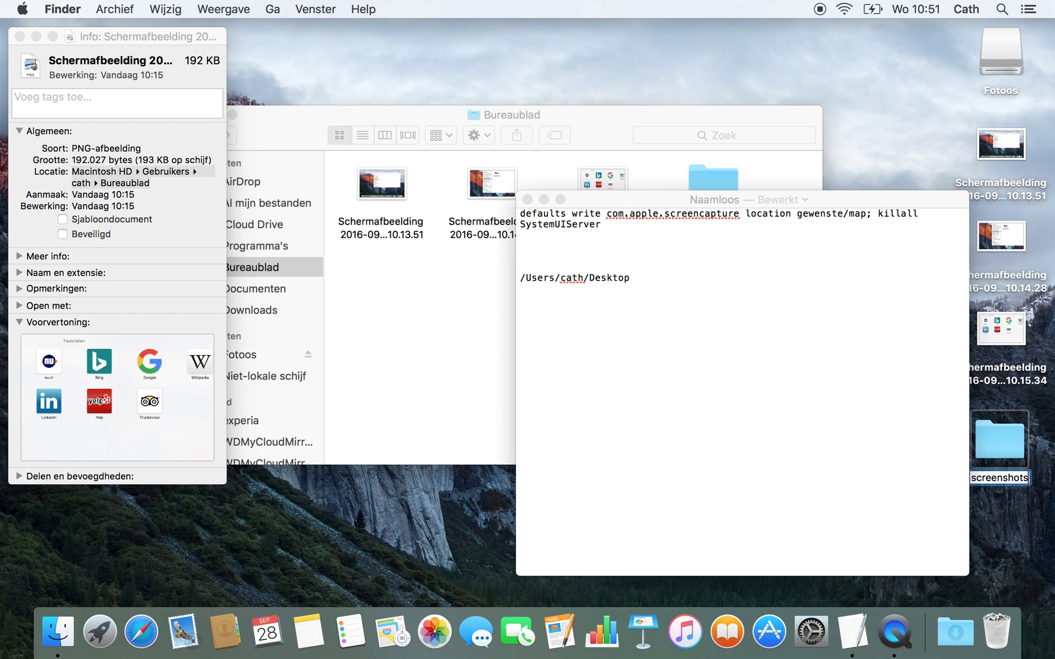
- Copy the new folder's name and append it as "/screenshots" to the desktop path in the text document
{"action": "double_click", "coordinate": [997, 481]}
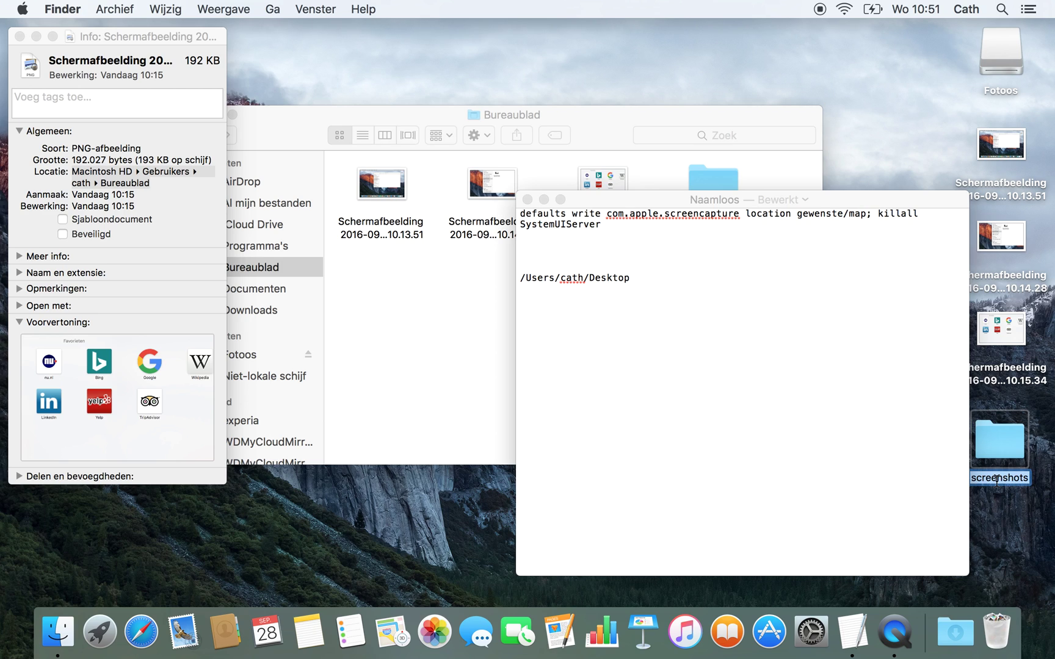
{"action": "key", "text": "super+c"}
{"action": "left_click", "coordinate": [1044, 461]}
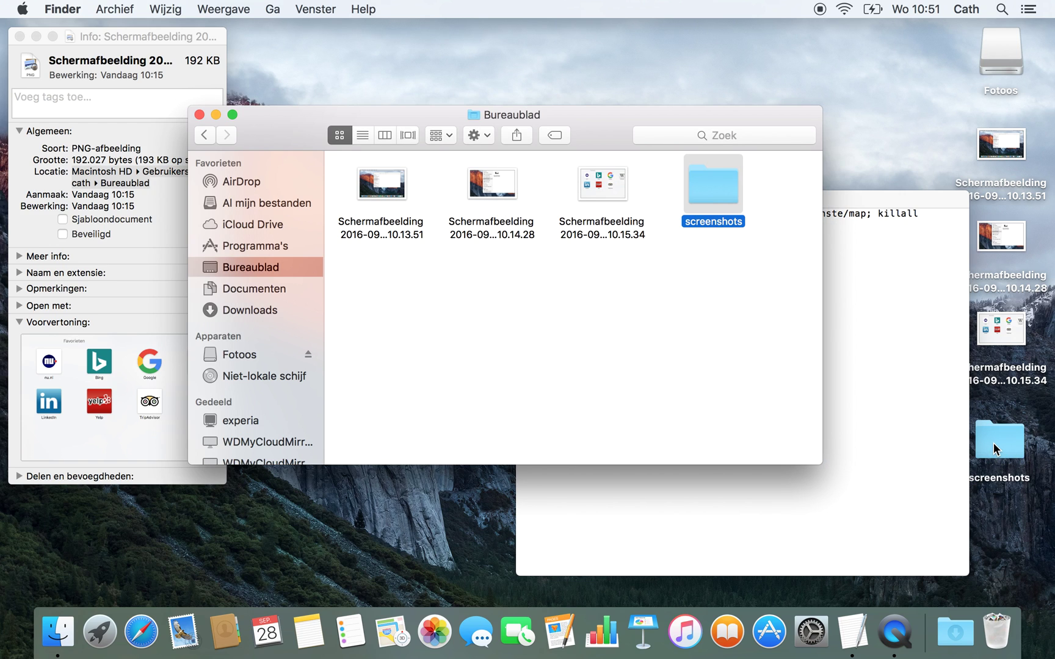
{"action": "left_click", "coordinate": [896, 433]}
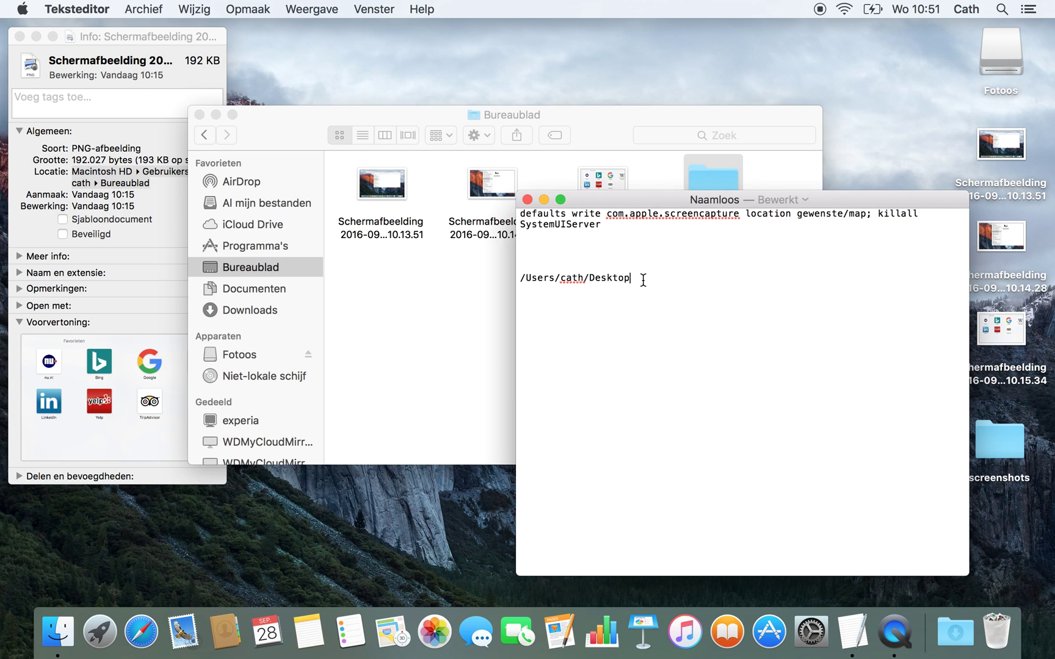
{"action": "type", "text": "/"}
{"action": "key", "text": "super+v"}
- Replace the placeholder "gewenste/map" in the screencapture command with the full path of the screenshots folder
{"action": "left_click", "coordinate": [705, 278]}
{"action": "left_click_drag", "start_coordinate": [699, 278], "coordinate": [520, 279]}
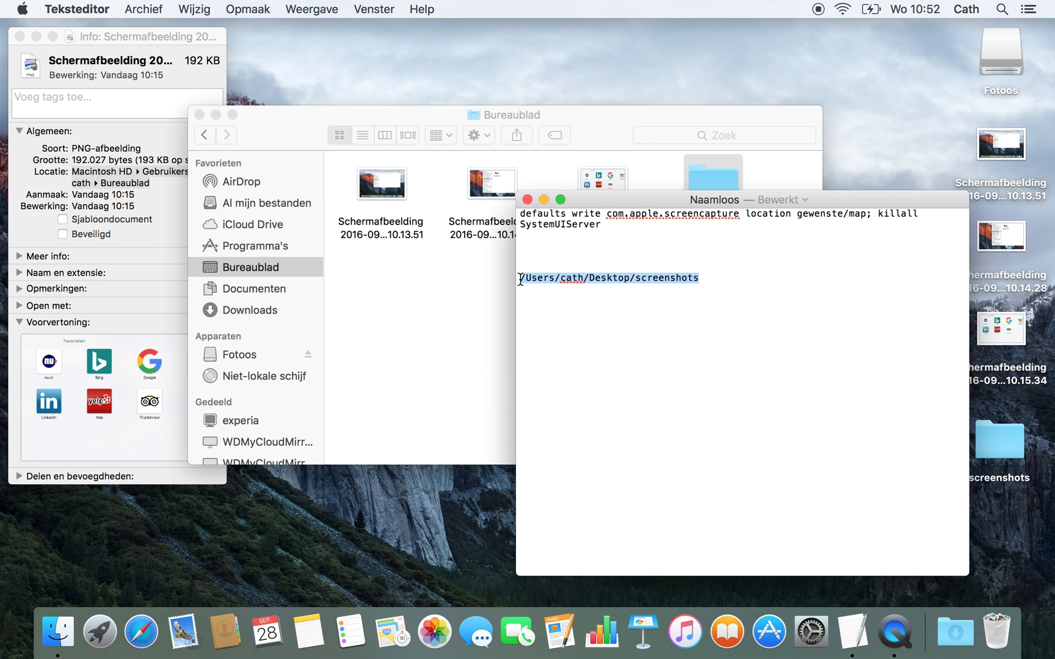
{"action": "left_click_drag", "start_coordinate": [520, 279], "coordinate": [519, 278]}
{"action": "left_click", "coordinate": [865, 214]}
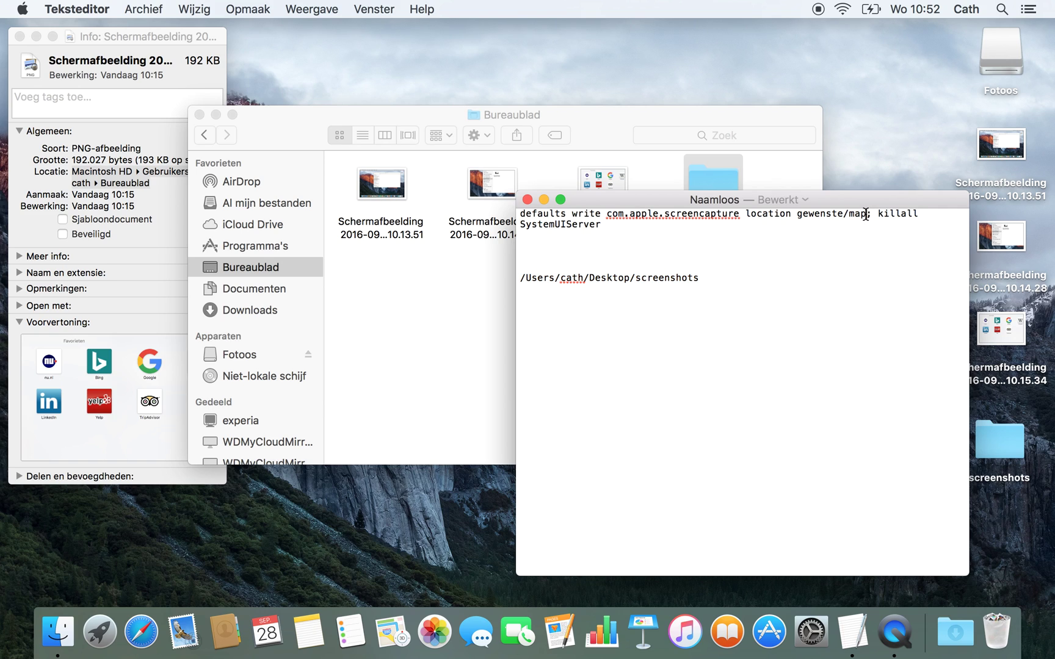
{"action": "left_click_drag", "start_coordinate": [865, 214], "coordinate": [797, 219]}
{"action": "key", "text": "super+v"}
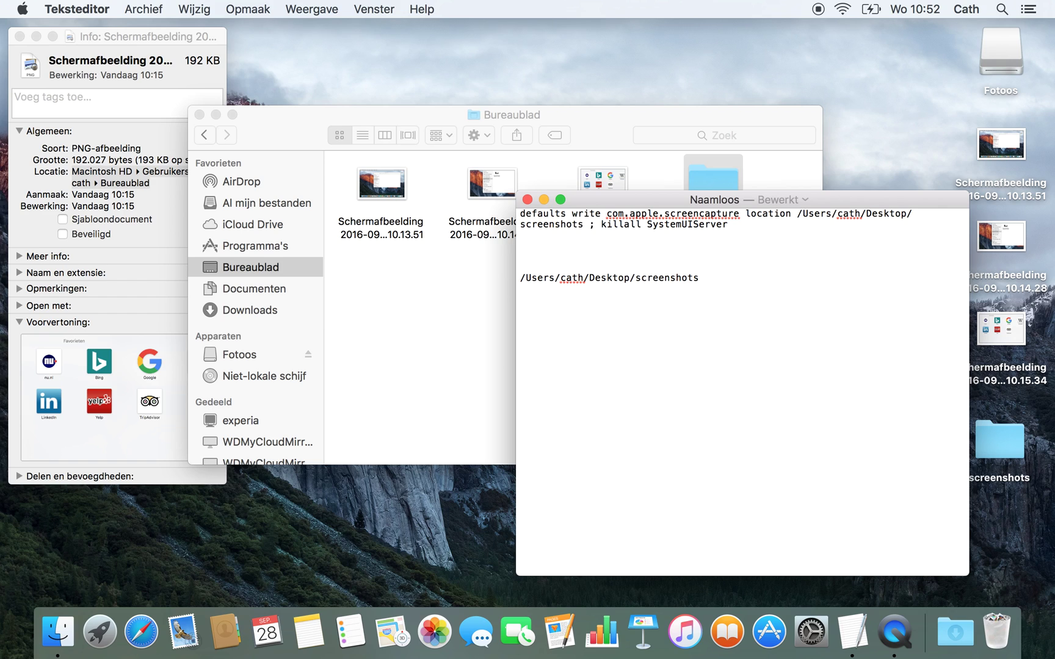
- Remove the extra space before the semicolon and copy the complete defaults write command, including "killall SystemUIServer"
{"action": "left_click", "coordinate": [730, 226]}
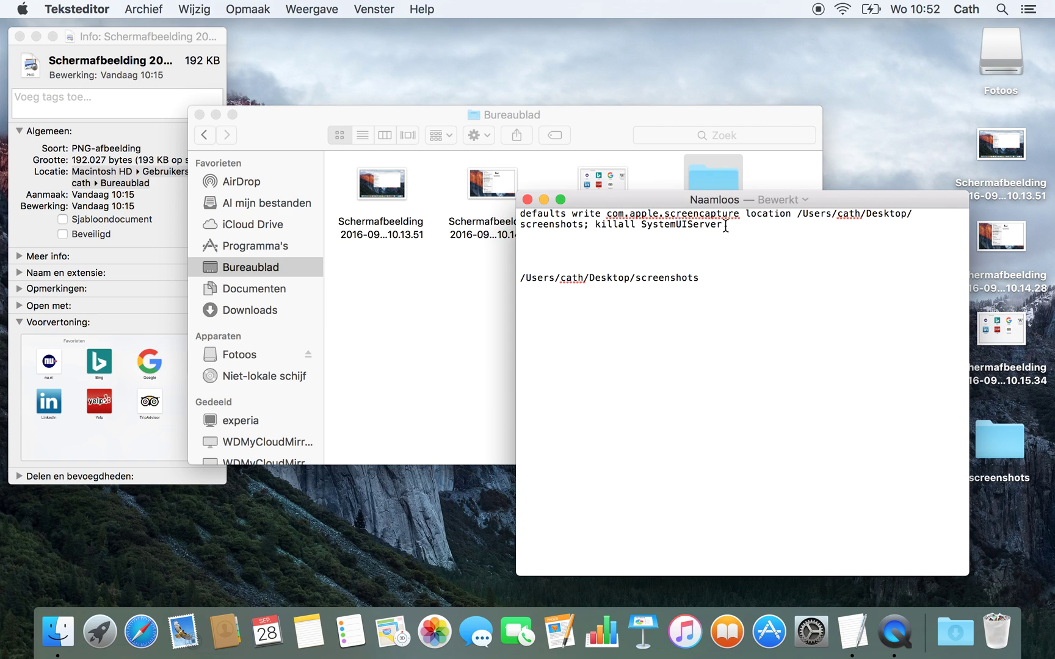
{"action": "left_click_drag", "start_coordinate": [725, 226], "coordinate": [519, 214]}
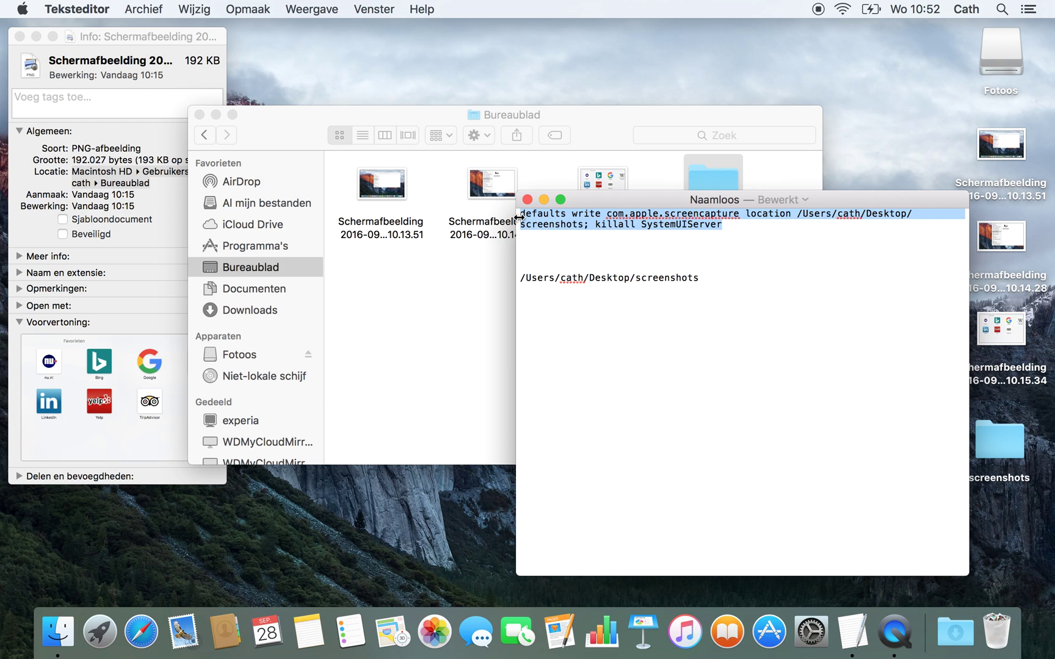
{"action": "key", "text": "super+c"}
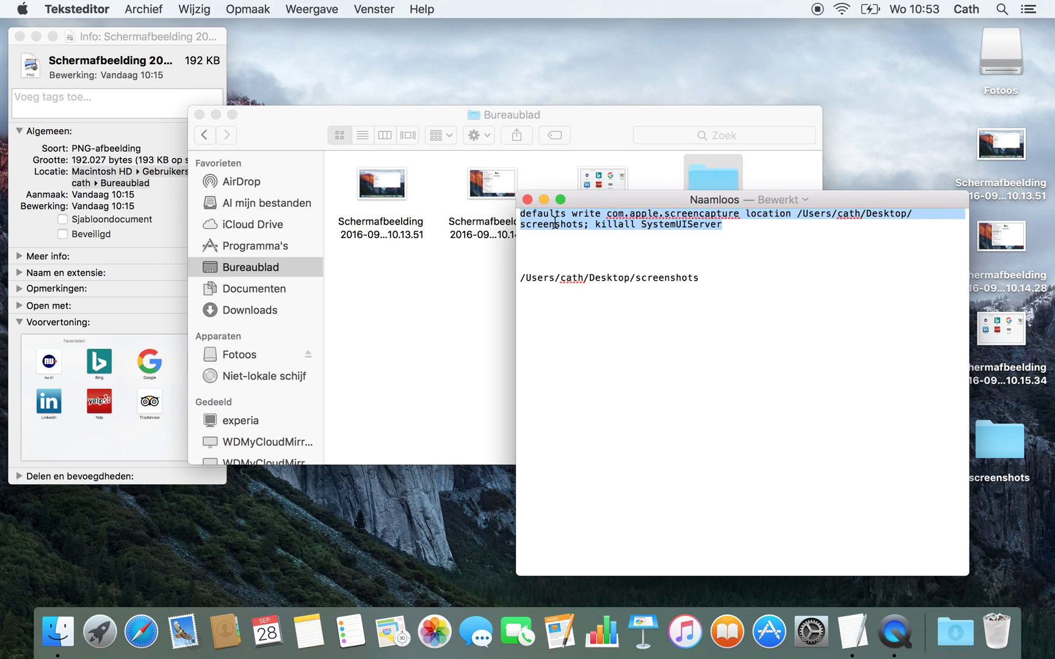
- Open Terminal through a Spotlight search and run the copied com.apple.screencapture location command
{"action": "left_click", "coordinate": [1002, 9]}
{"action": "type", "text": "termin"}
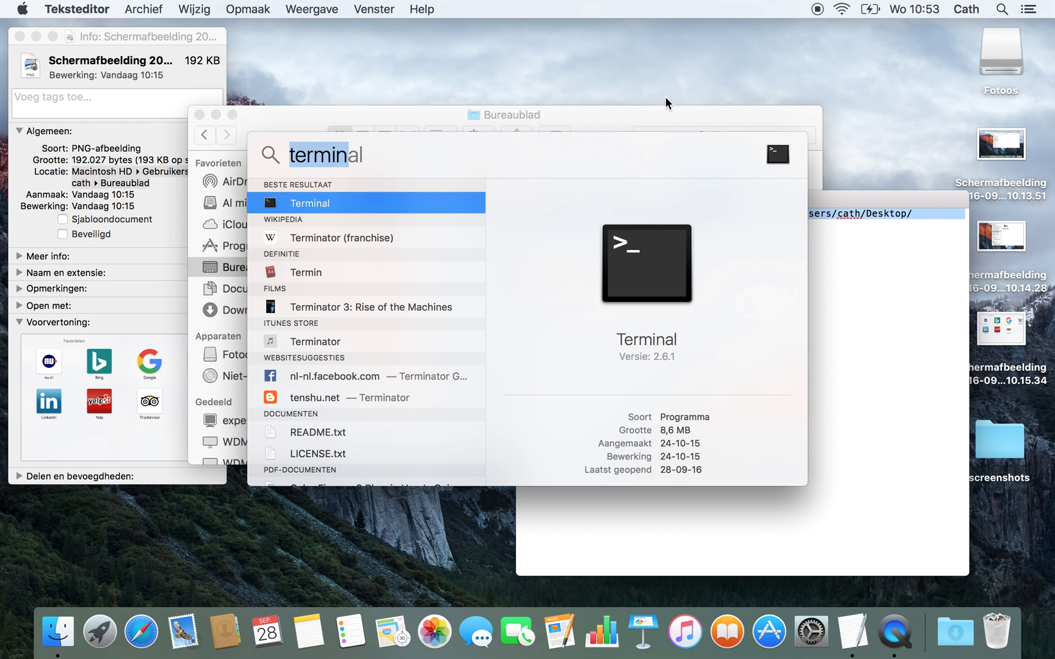
{"action": "type", "text": "term"}
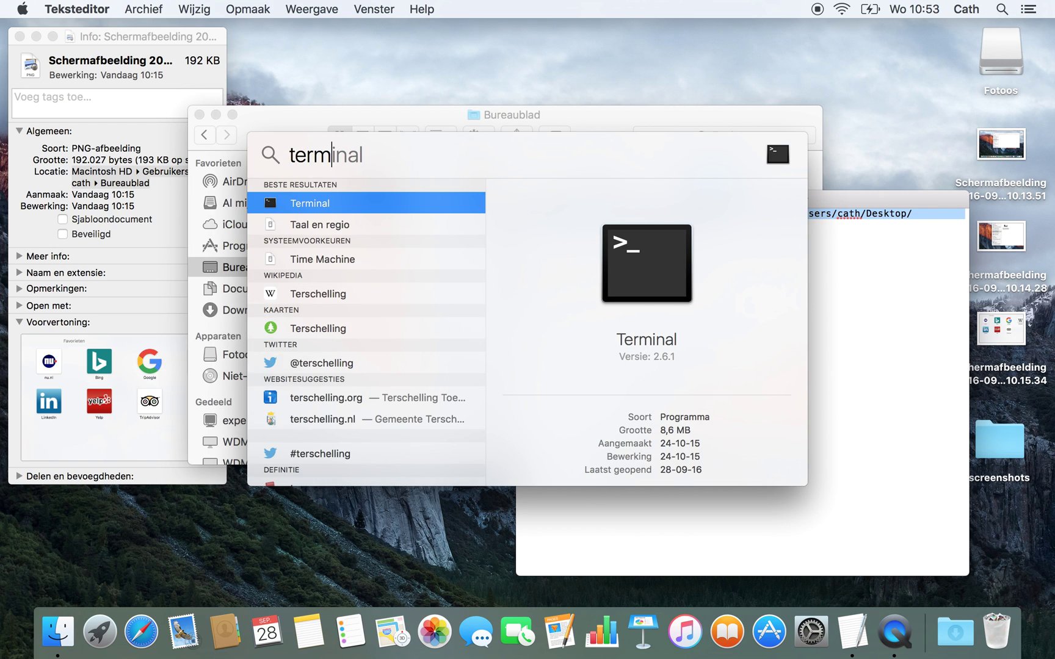
{"action": "left_click", "coordinate": [317, 206]}
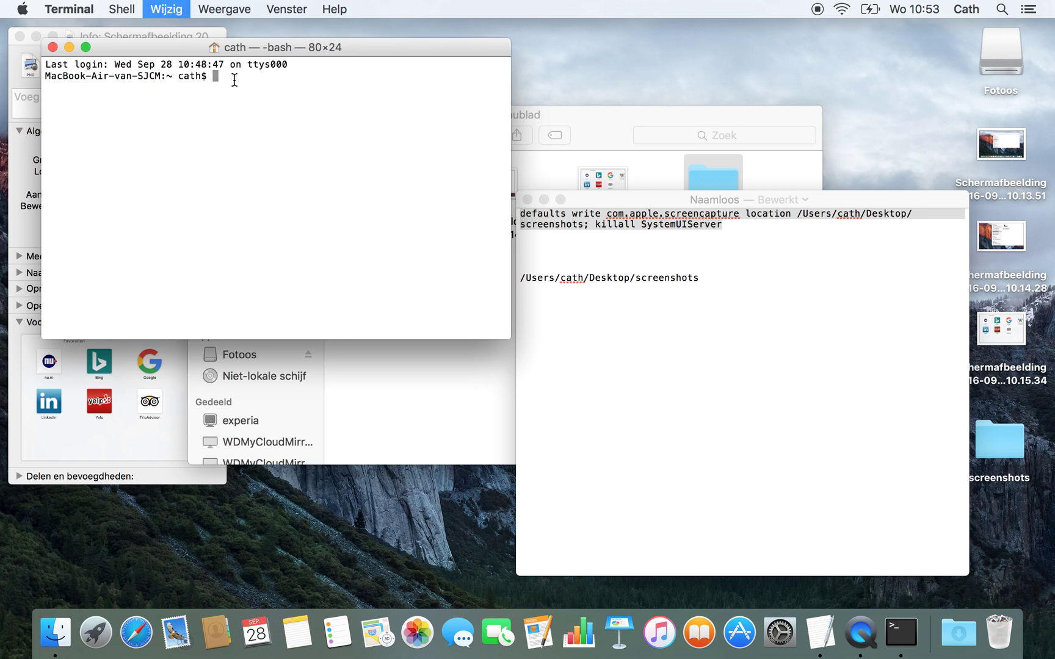
{"action": "key", "text": "super+v"}
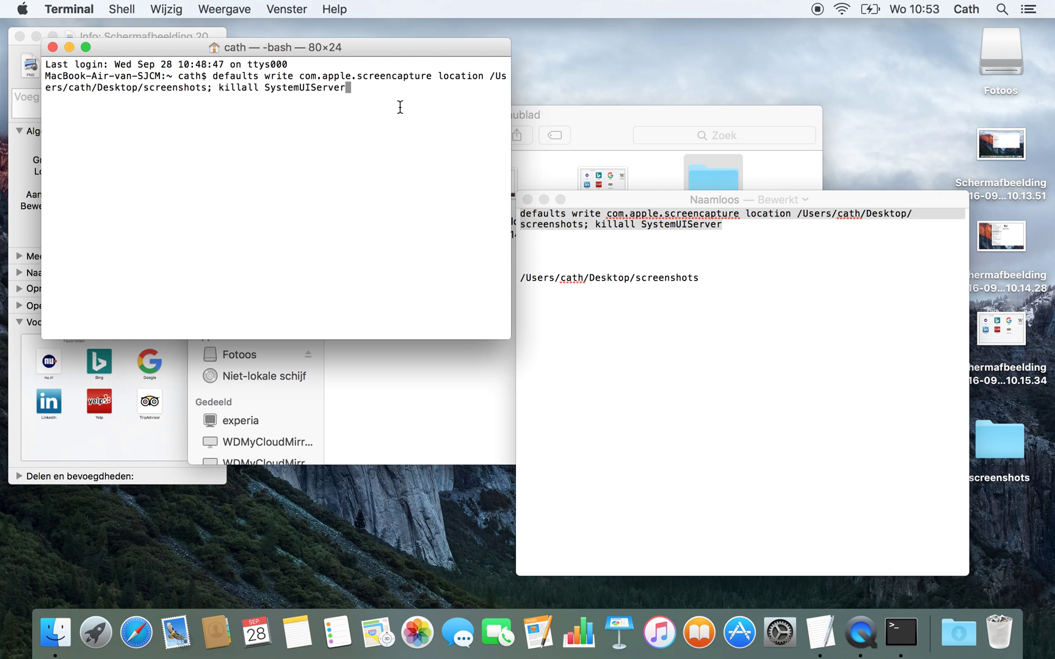
{"action": "key", "text": "Return"}
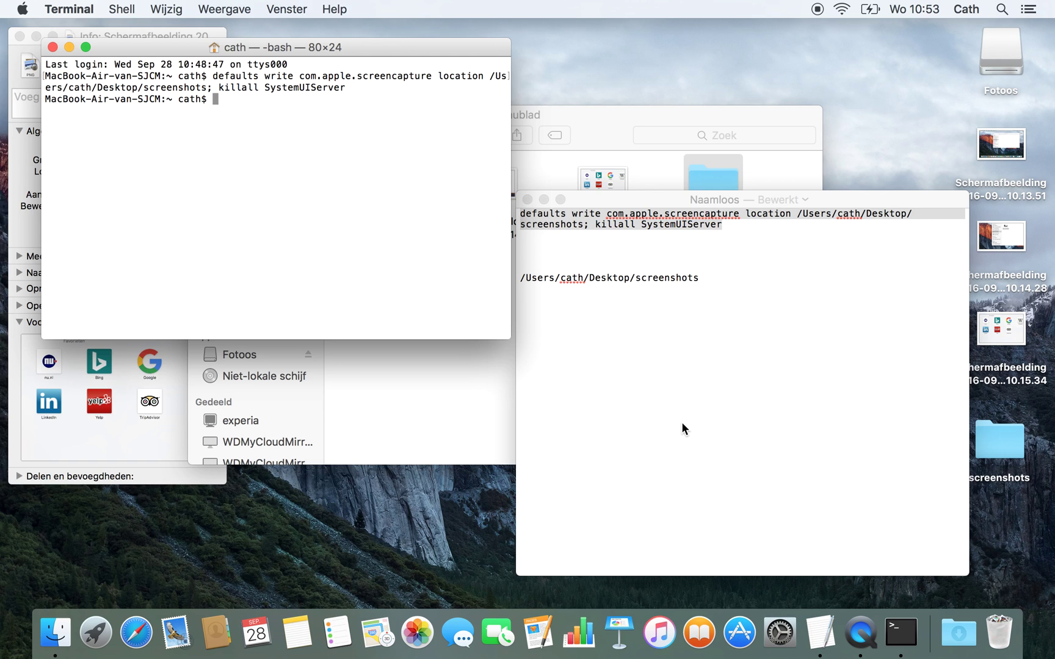
- Open the screenshots folder on the desktop, view the screenshot saved in it, and close the preview
{"action": "left_click", "coordinate": [1001, 440]}
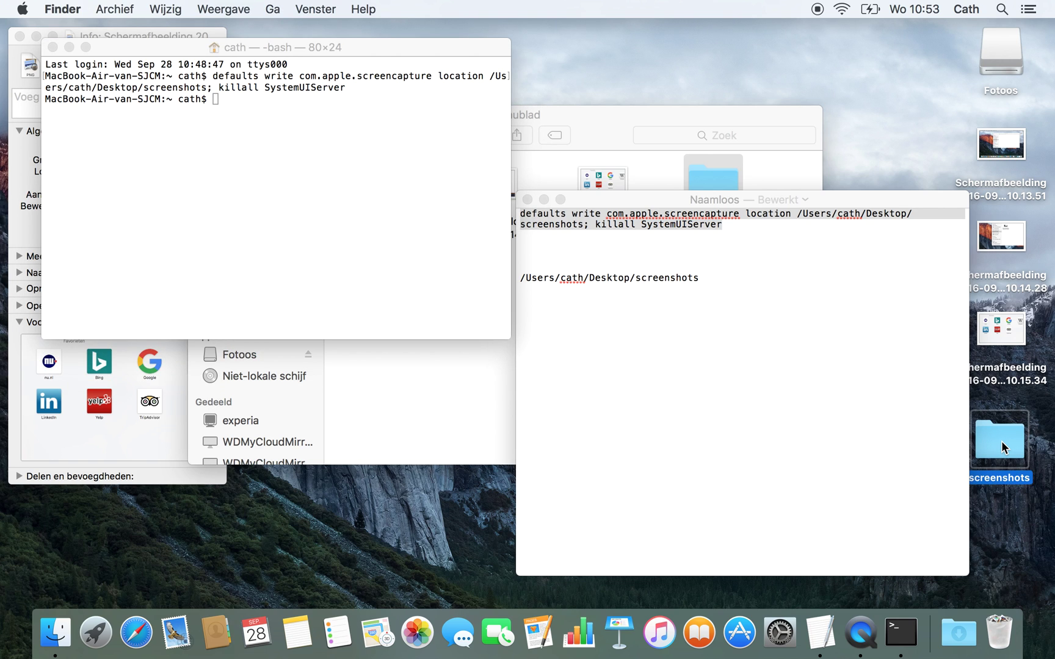
{"action": "double_click", "coordinate": [1001, 440]}
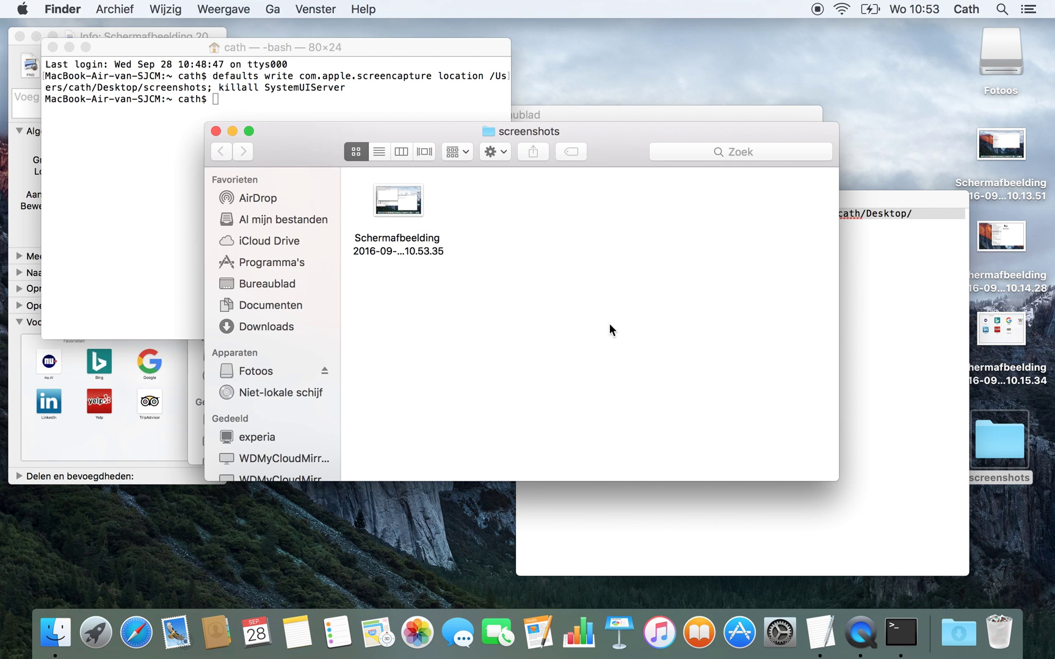
{"action": "double_click", "coordinate": [397, 207]}
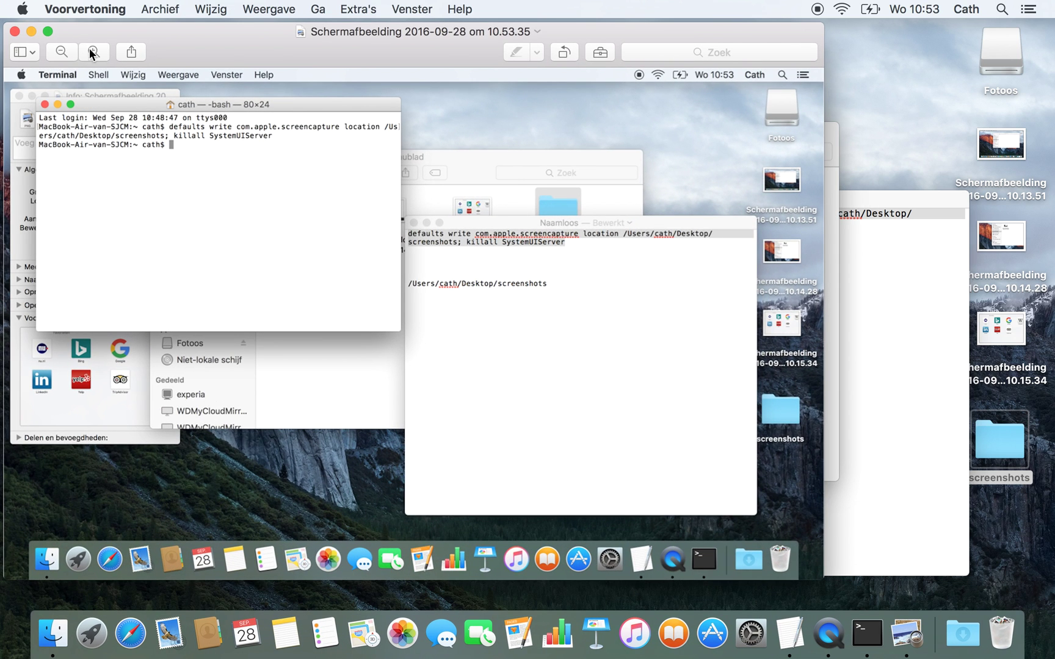
{"action": "left_click", "coordinate": [14, 31]}
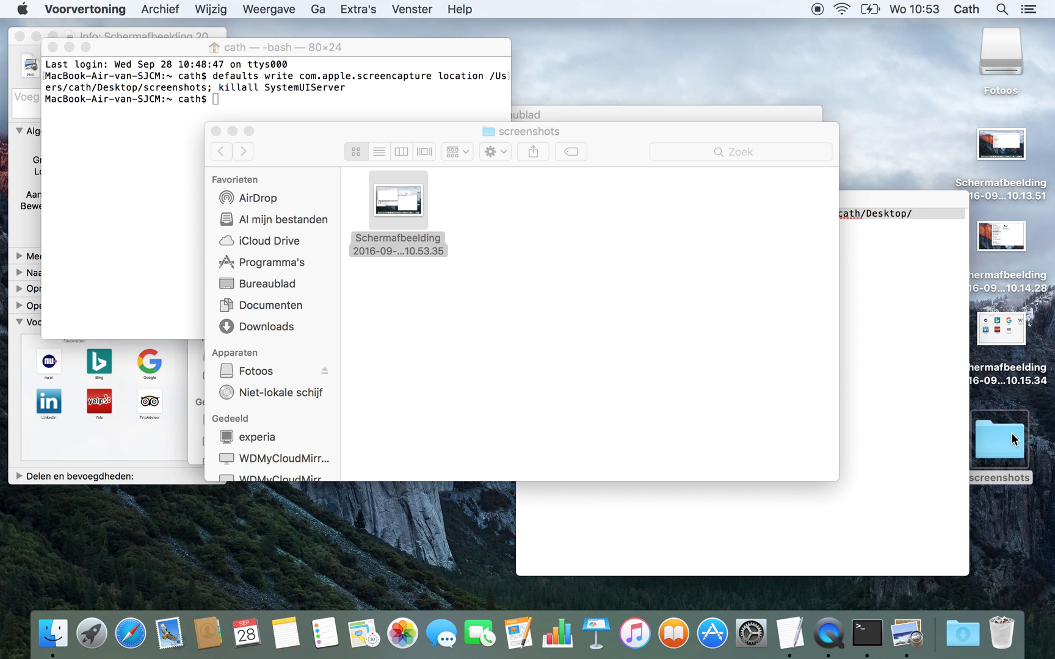